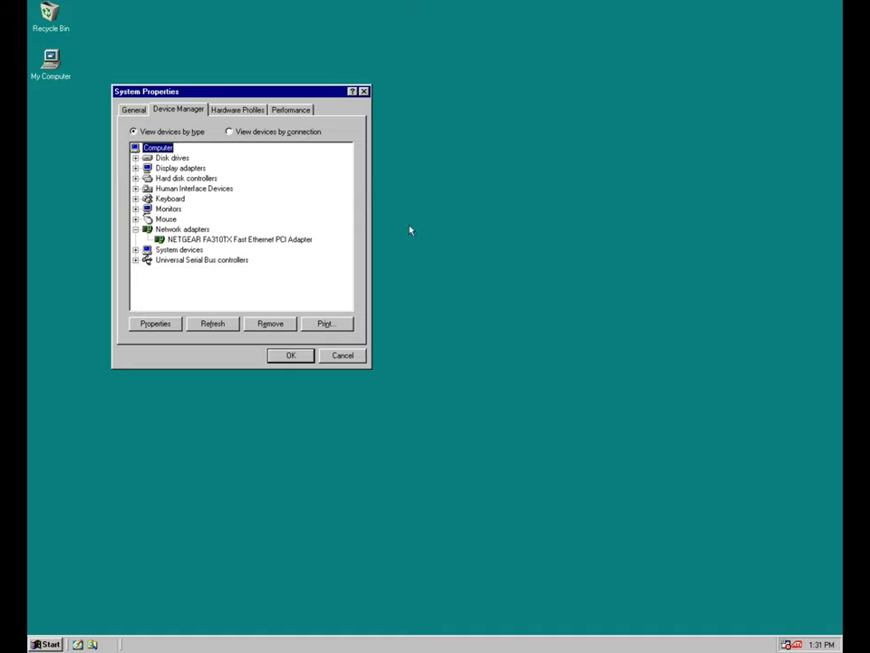
Step: Check the Windows version, processor and memory information in System Properties, then return to the device list
left_click(136, 112)
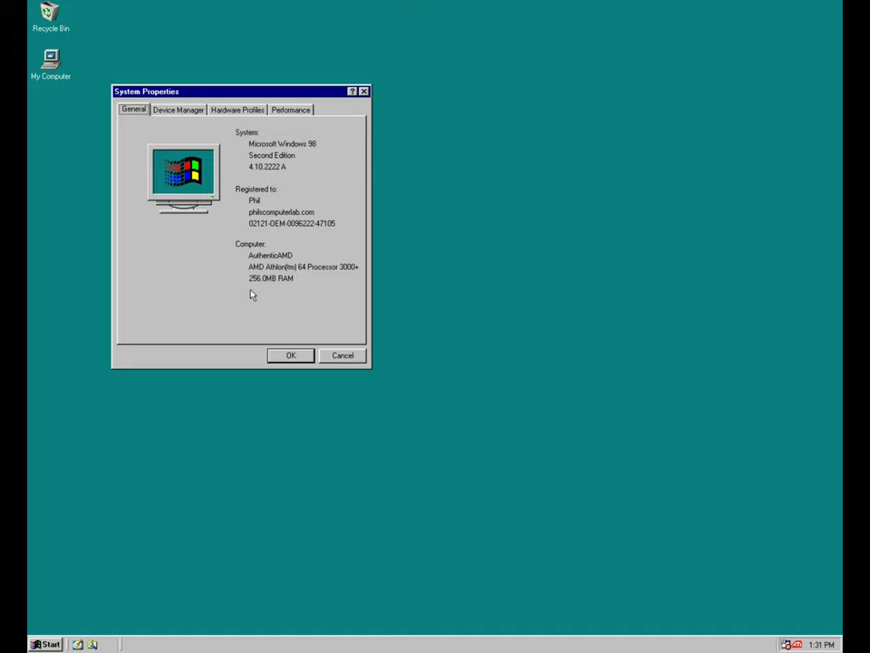
left_click(177, 109)
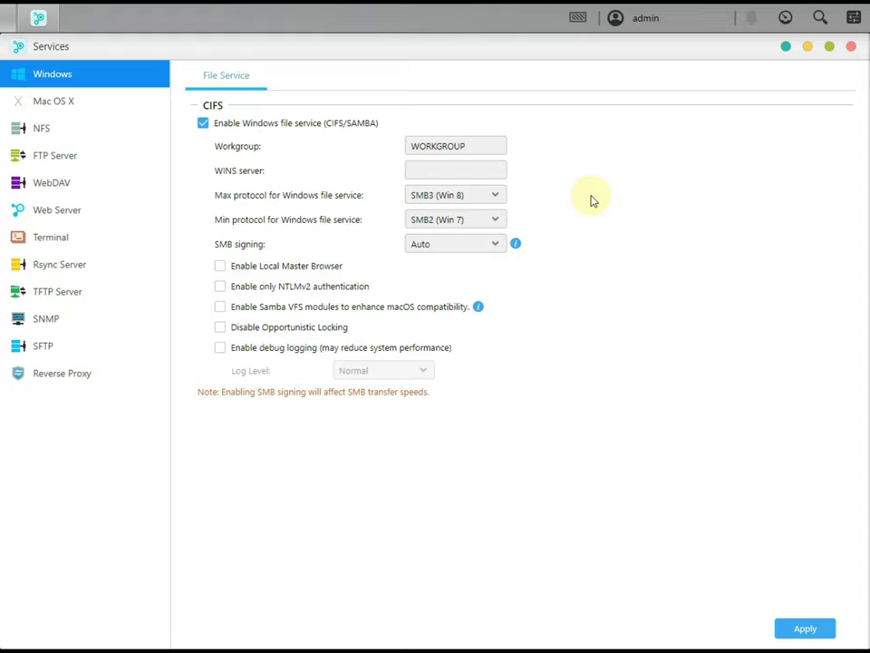
Step: Check the minimum SMB protocol options for the NAS's Windows file service and open the WebDAV service settings
left_click(458, 220)
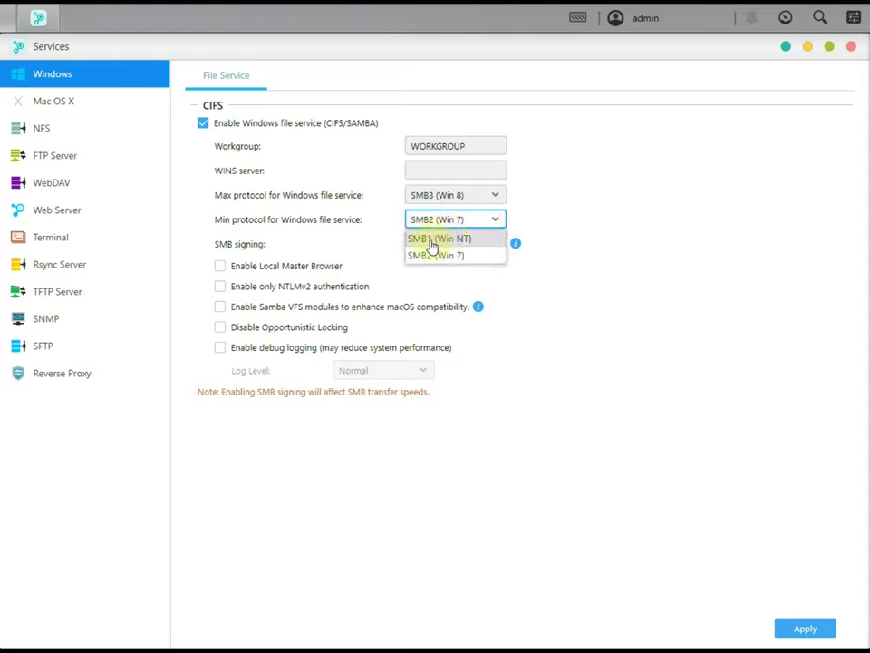
left_click(538, 222)
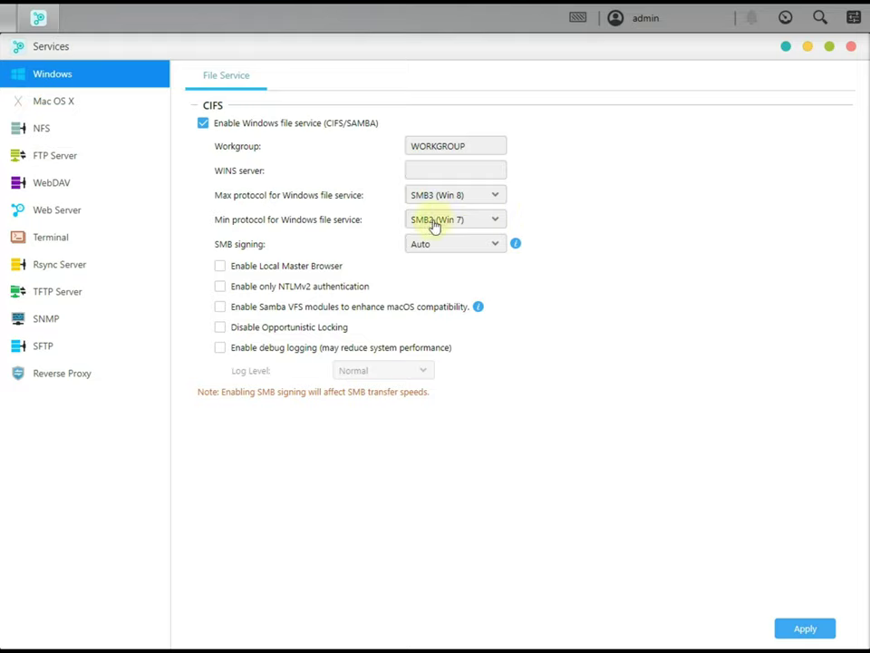
left_click(56, 184)
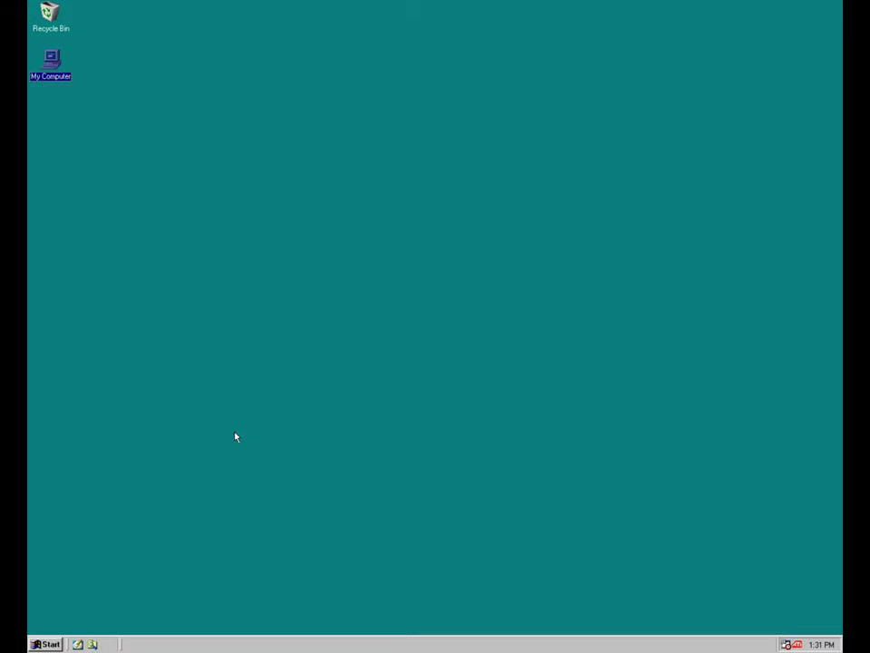
Step: Launch Internet Explorer on the Windows 98 PC and choose manual setup through a local area network in the connection wizard
left_click(47, 643)
mouse_move(85, 457)
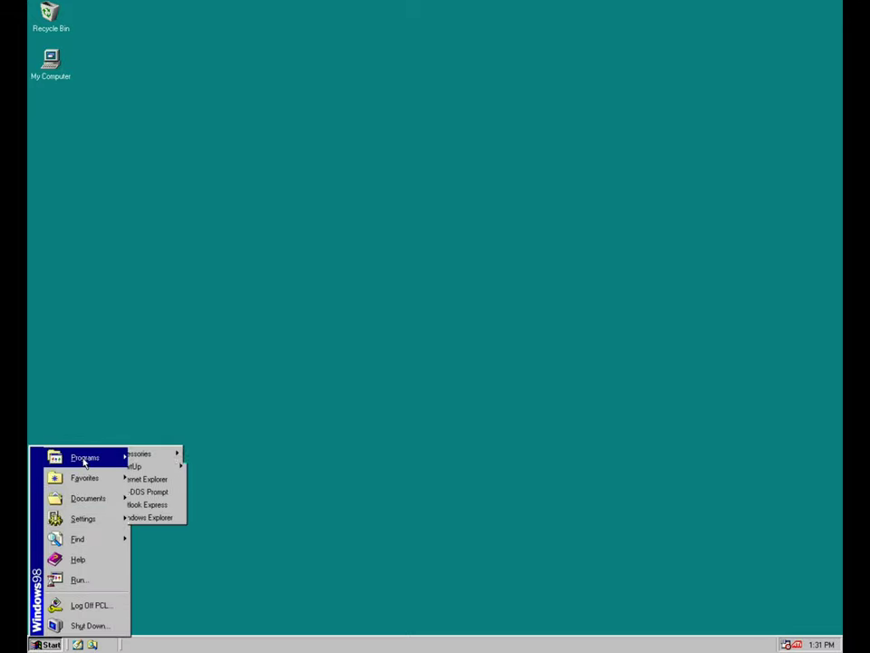
left_click(168, 479)
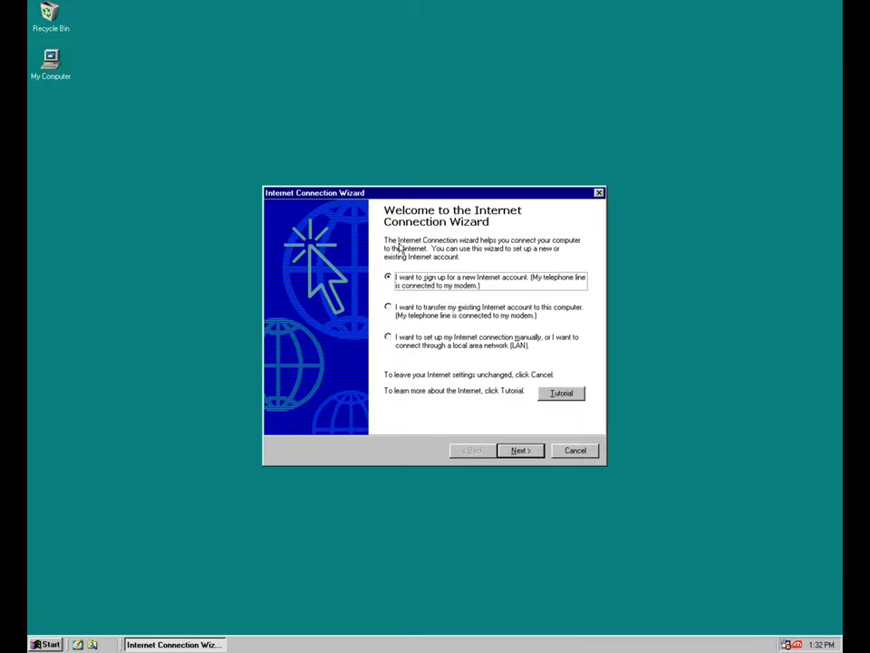
left_click(435, 348)
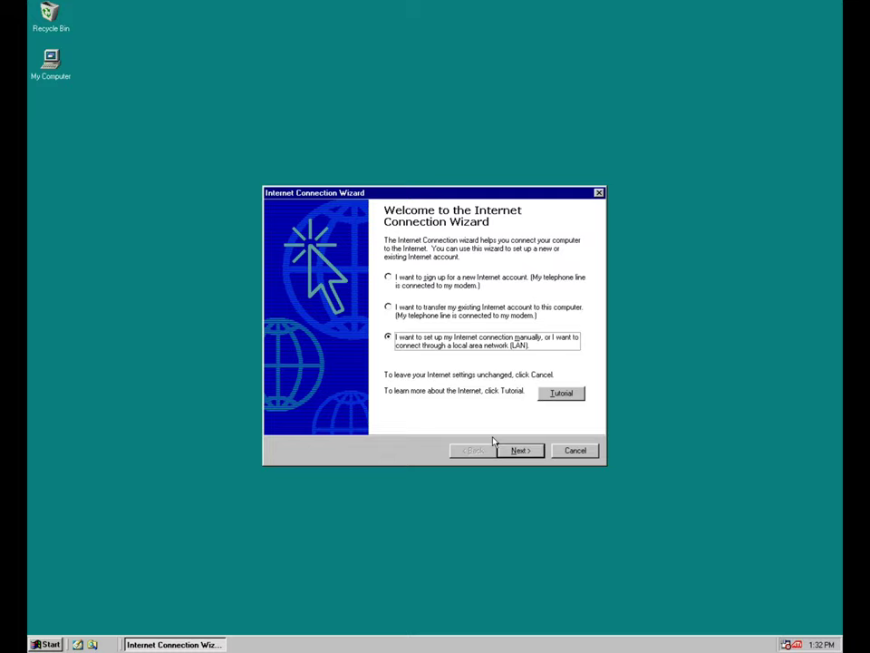
left_click(515, 451)
left_click(397, 348)
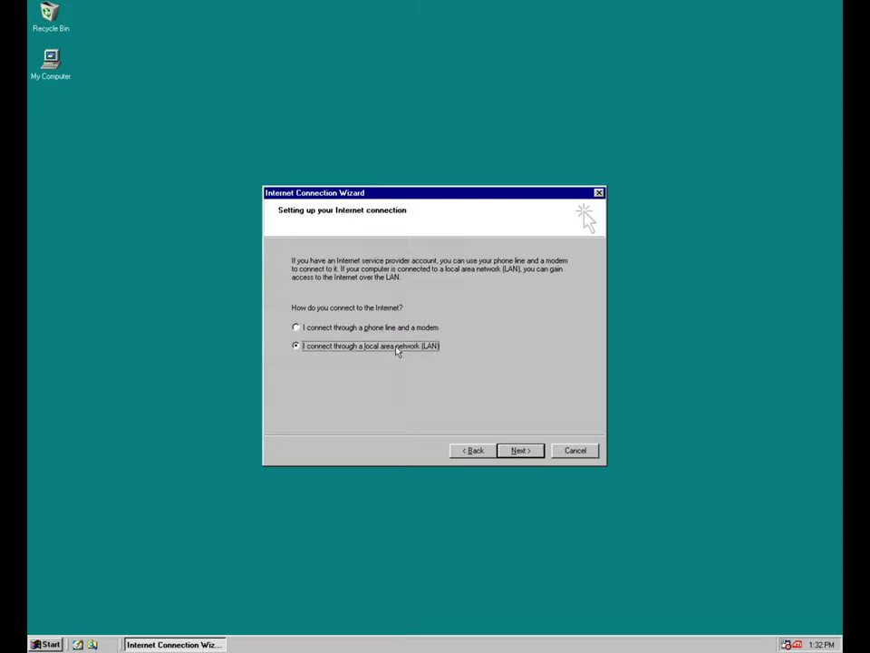
left_click(507, 447)
Step: Complete the connection wizard without automatic proxy discovery or a mail account, and close the browser
left_click(362, 306)
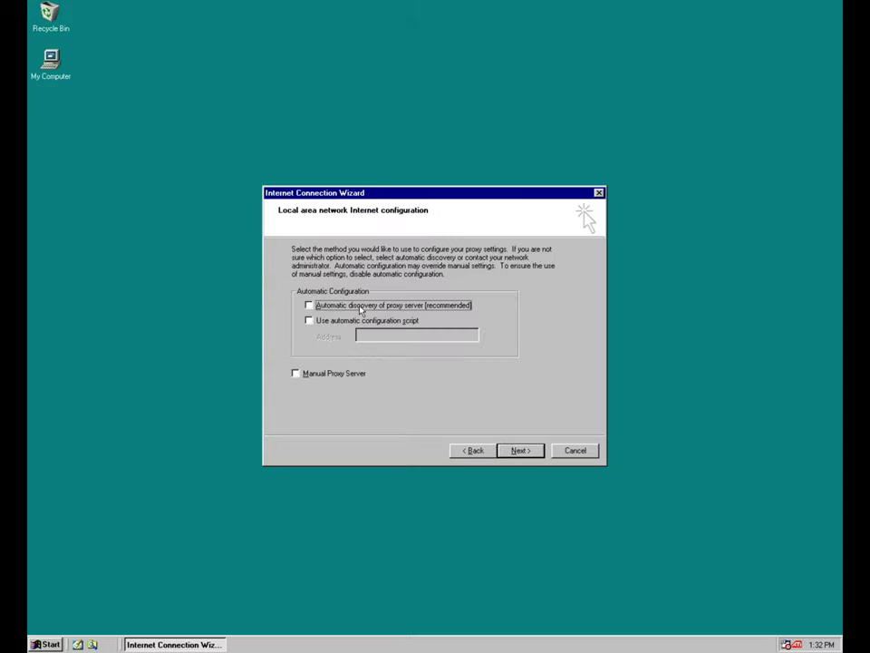
left_click(518, 451)
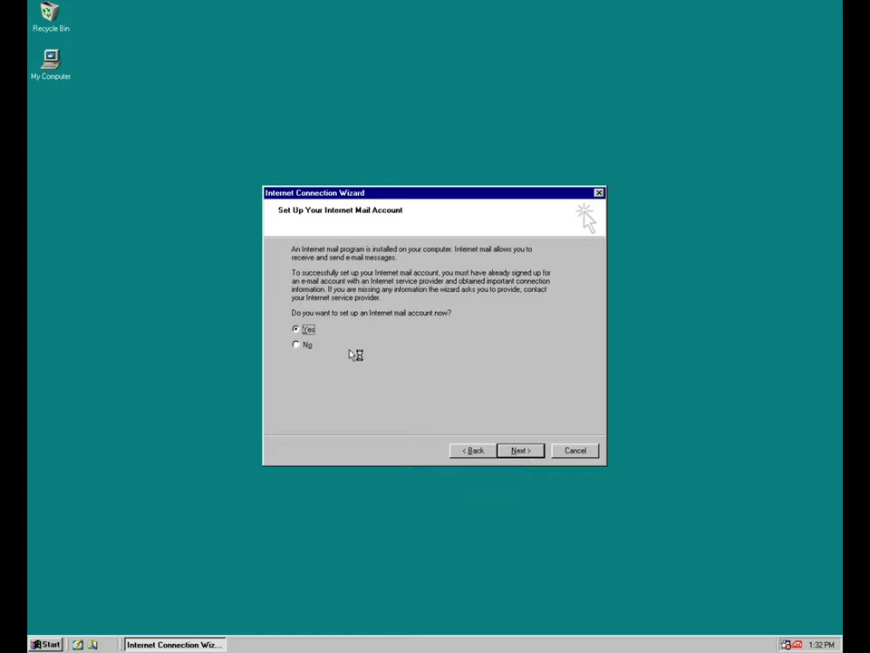
left_click(309, 348)
left_click(518, 451)
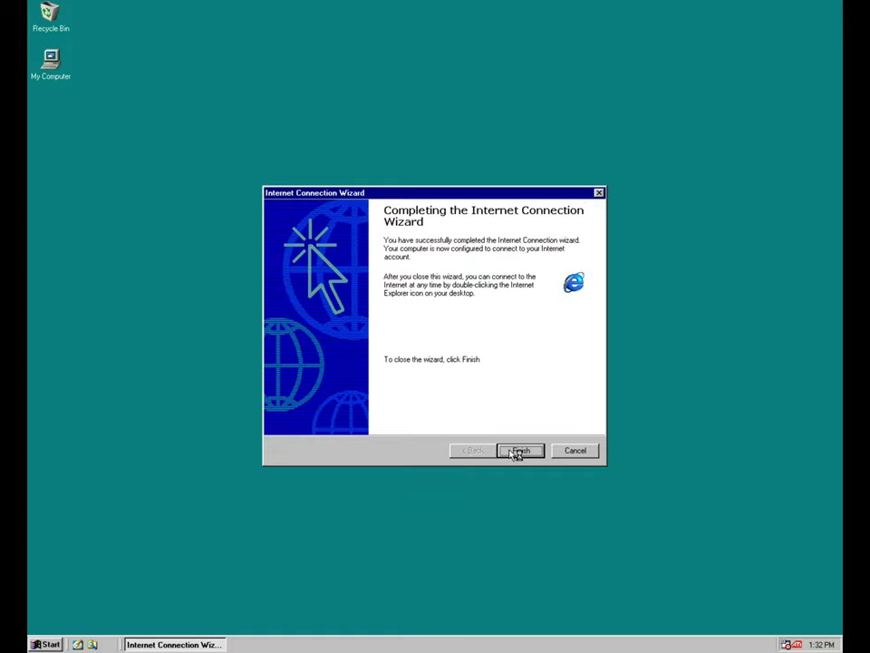
left_click(517, 450)
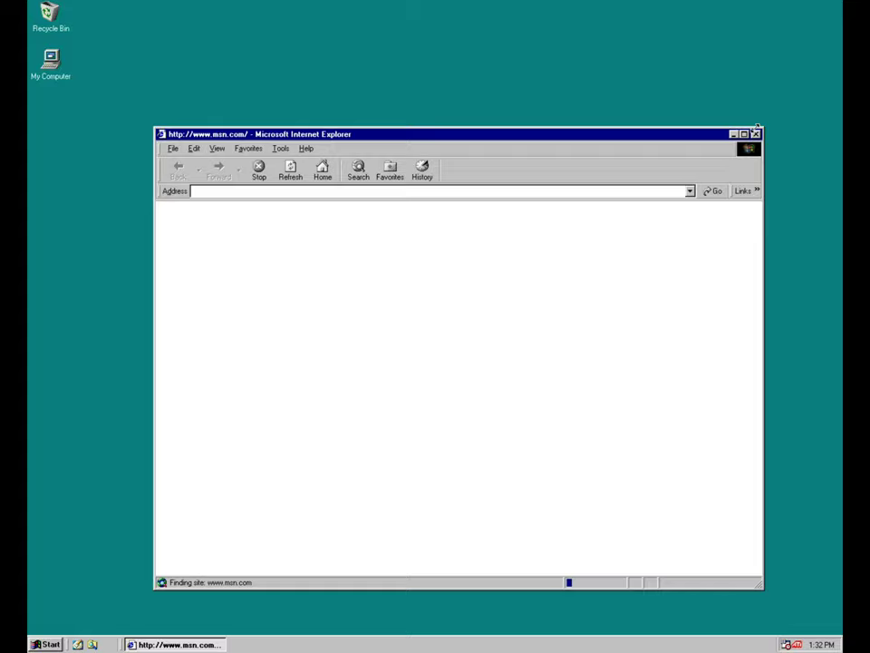
left_click(758, 134)
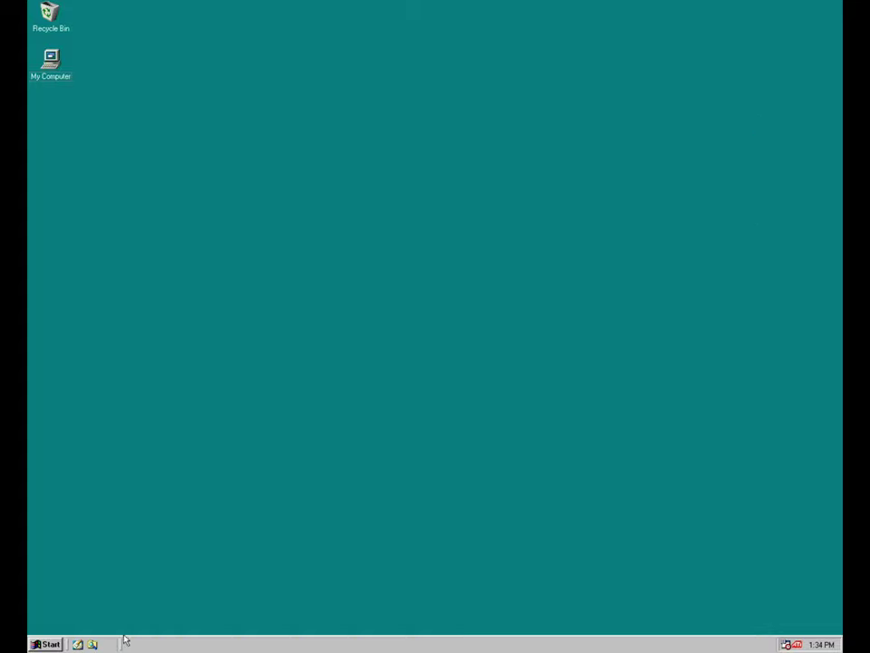
left_click(92, 644)
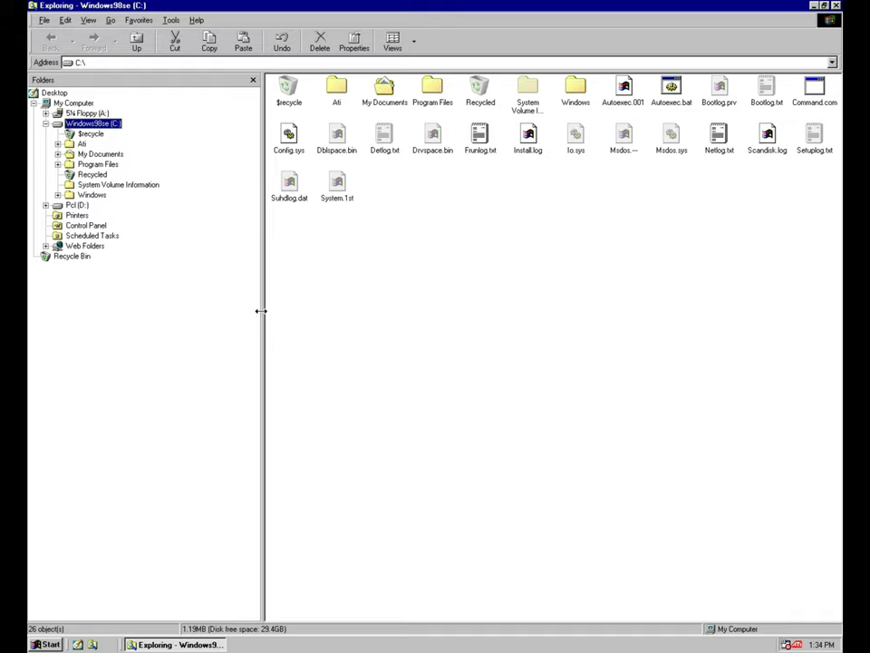
left_click(84, 245)
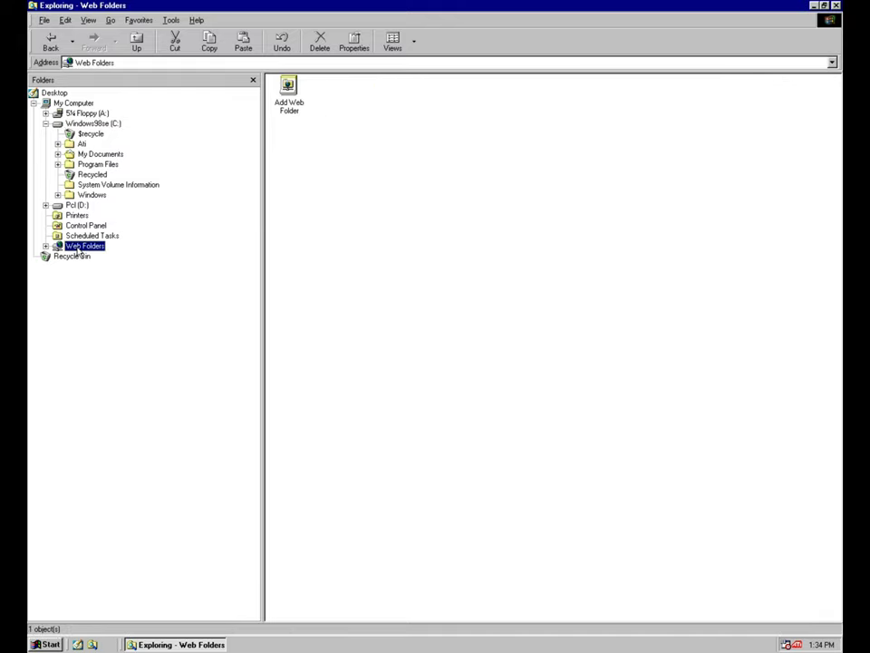
double_click(289, 89)
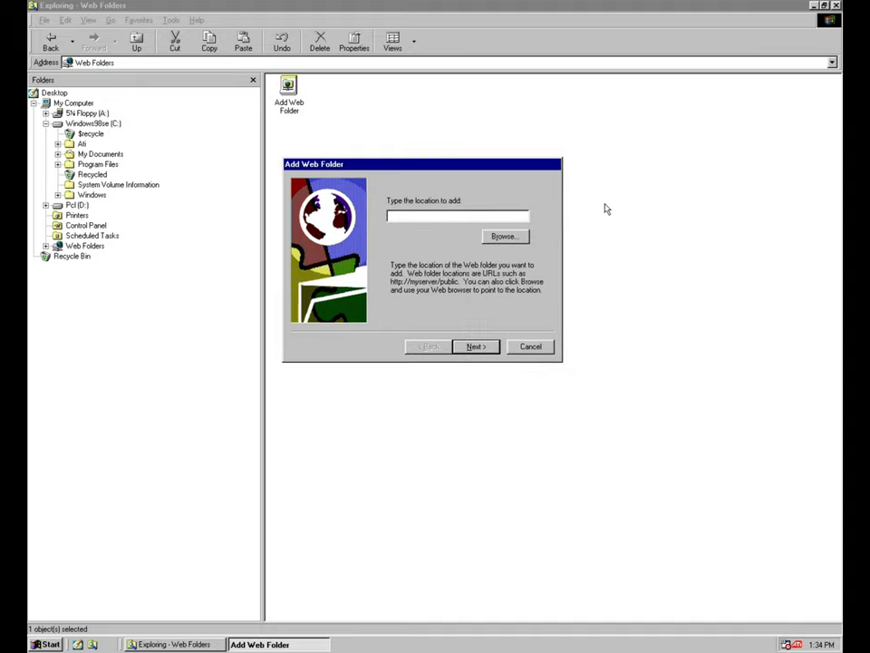
type("http://PHILSNAS:9800/Retro Games")
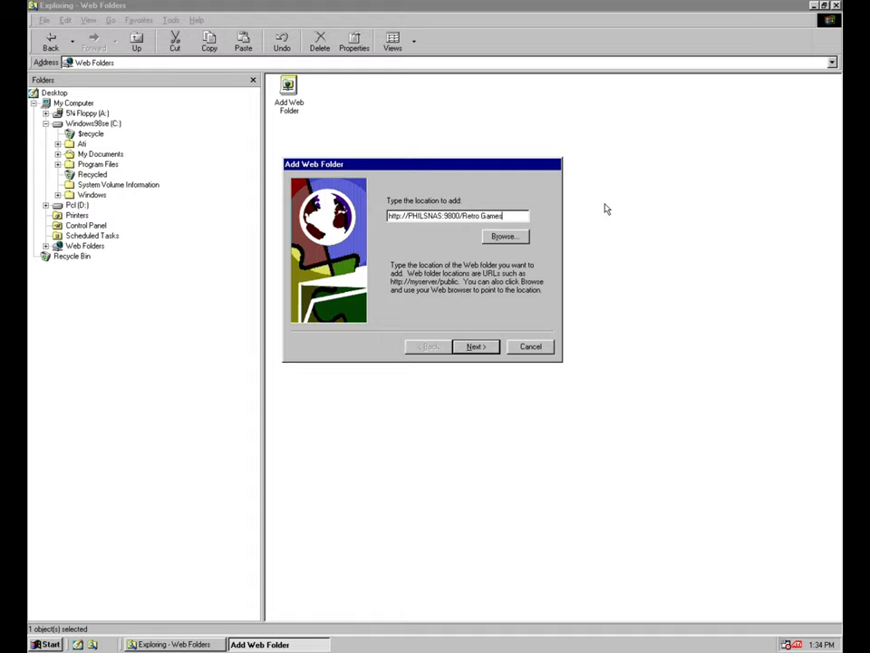
type("/")
key("Return")
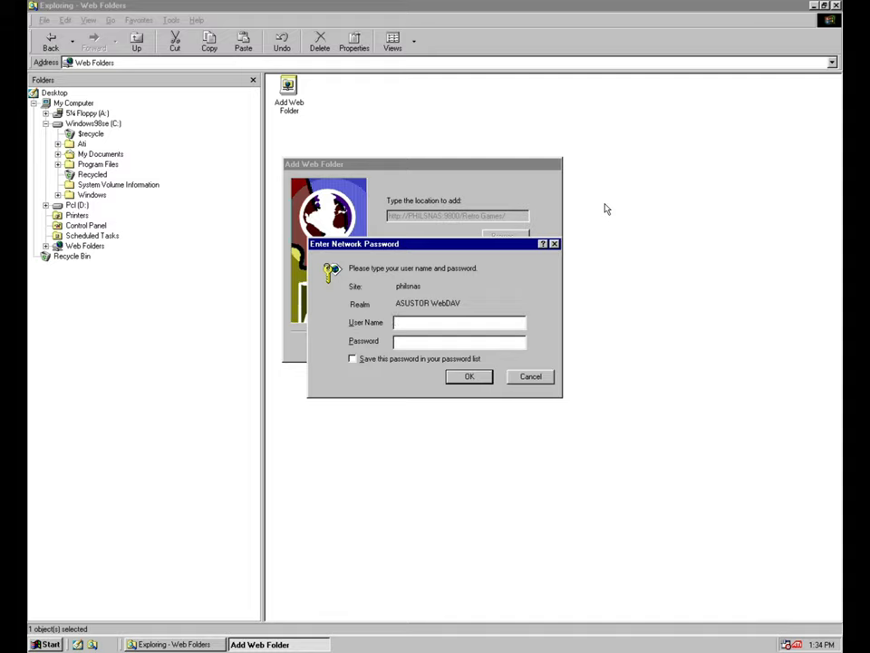
Step: Sign in to the NAS with the account user name and password, saving the password, and finish the web folder with its suggested name
left_click(412, 360)
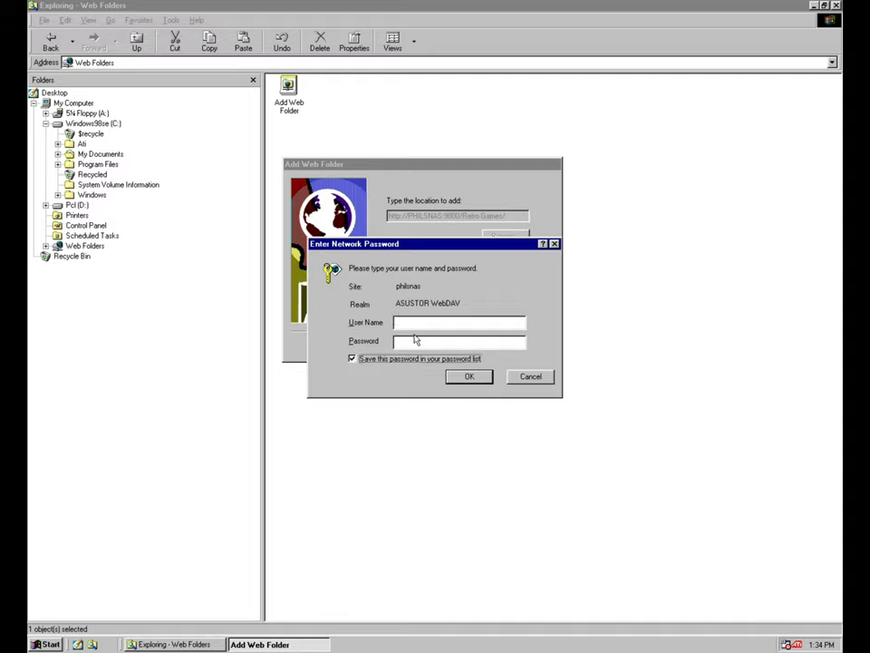
left_click(414, 322)
type("PCL")
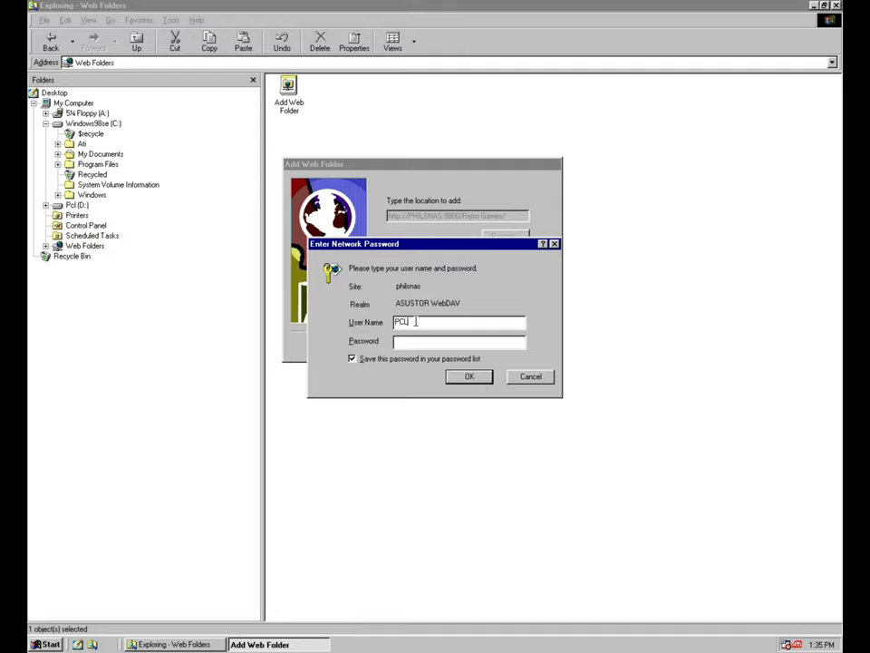
key("Tab")
type("******")
key("Return")
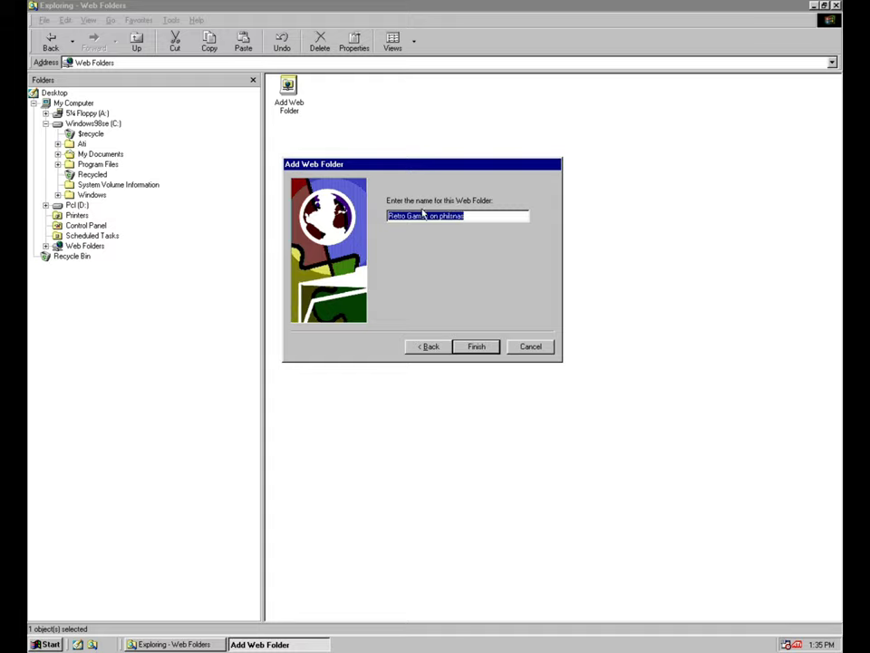
left_click(486, 347)
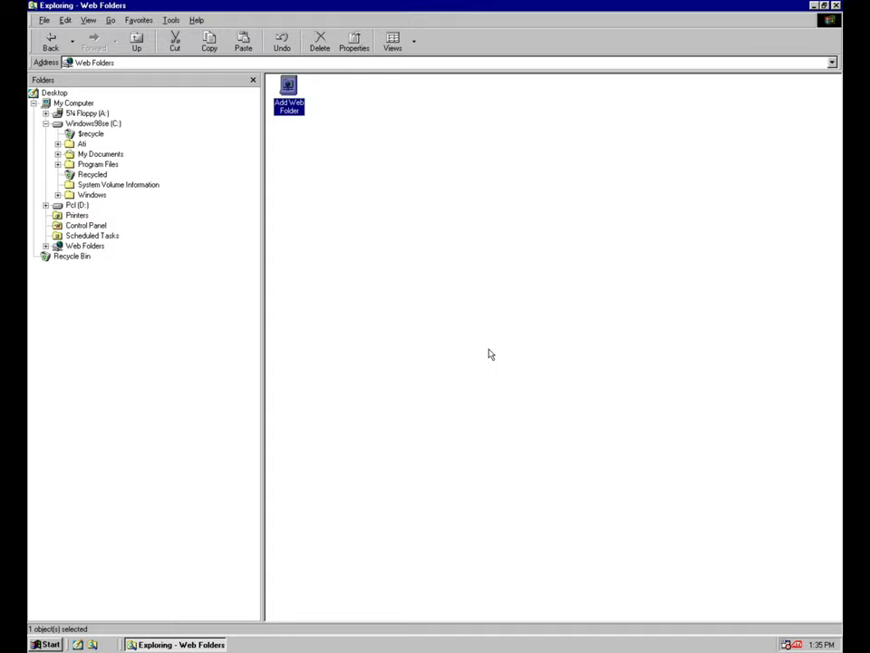
Step: Open the Retro Games on philsnas web folder and copy the 1NSANE folder to the desktop
left_click(45, 246)
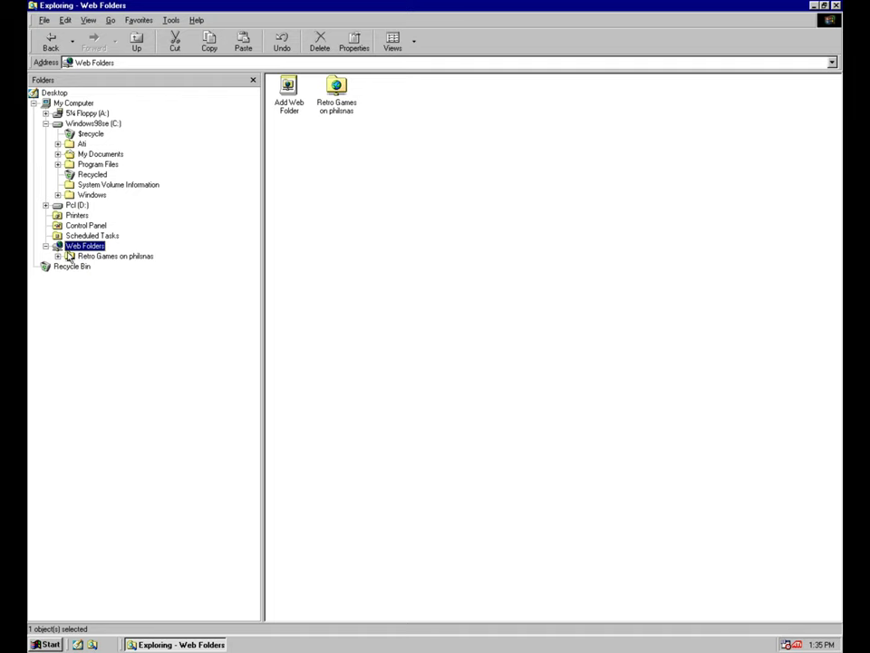
left_click(73, 257)
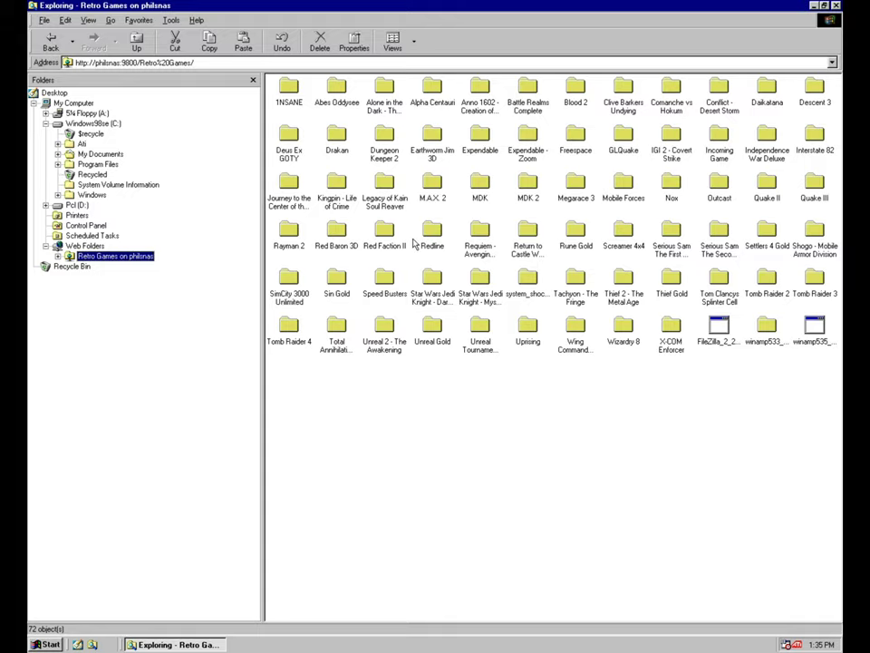
left_click(824, 7)
left_click_drag(684, 85, 708, 80)
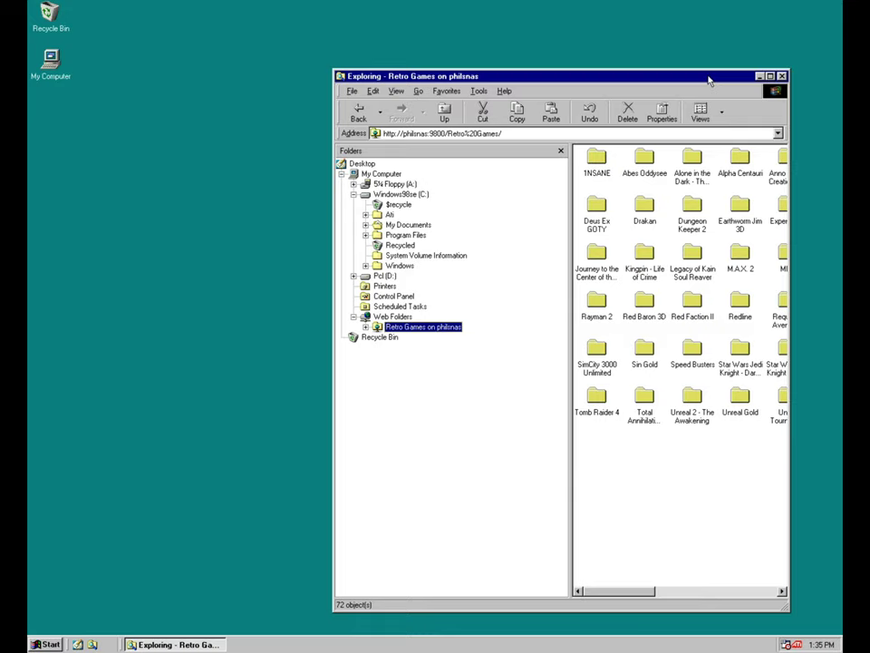
left_click_drag(608, 178, 53, 129)
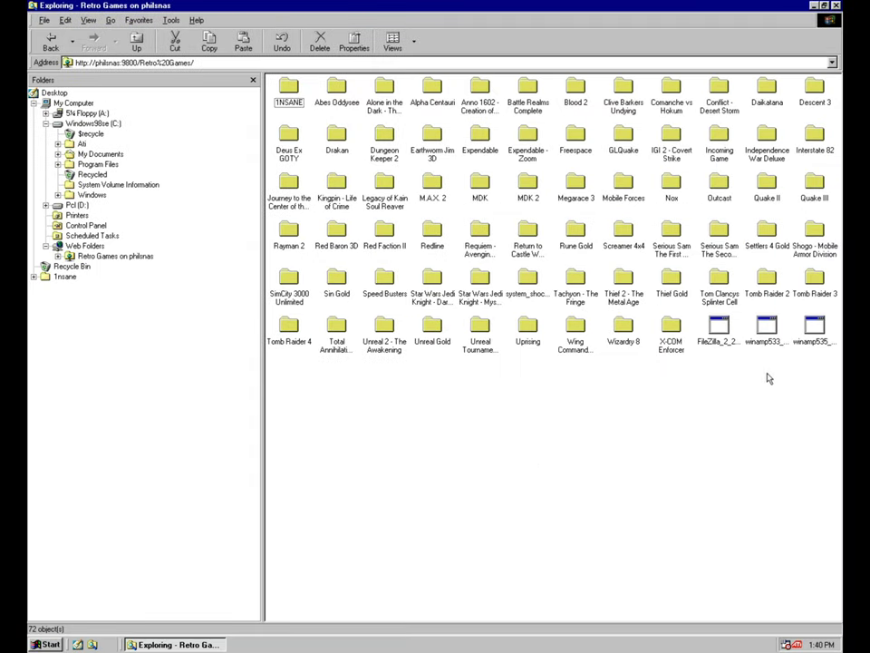
Step: Run the winamp533 installer from its current location on the NAS and accept the Winamp license agreement
double_click(767, 328)
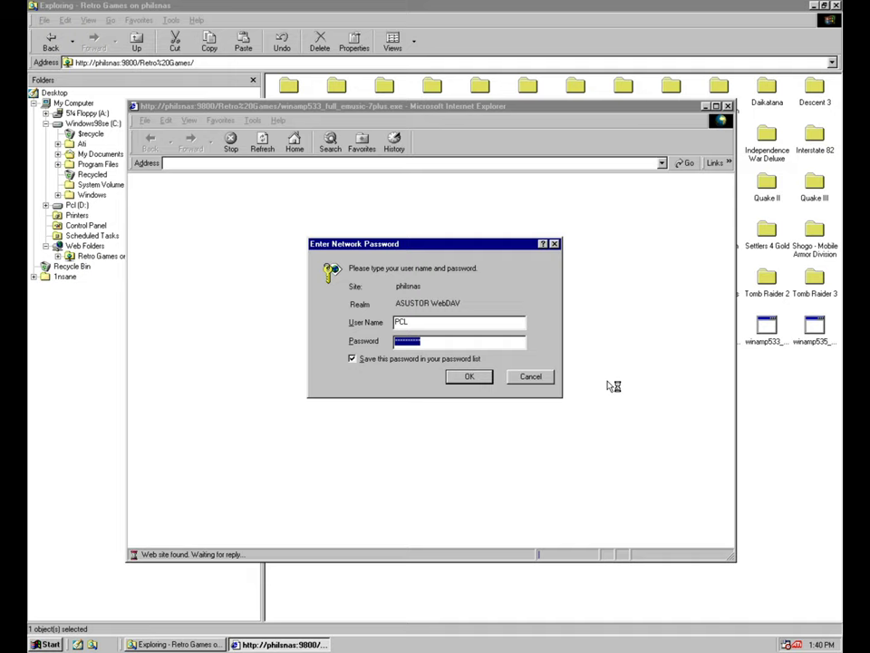
left_click(465, 379)
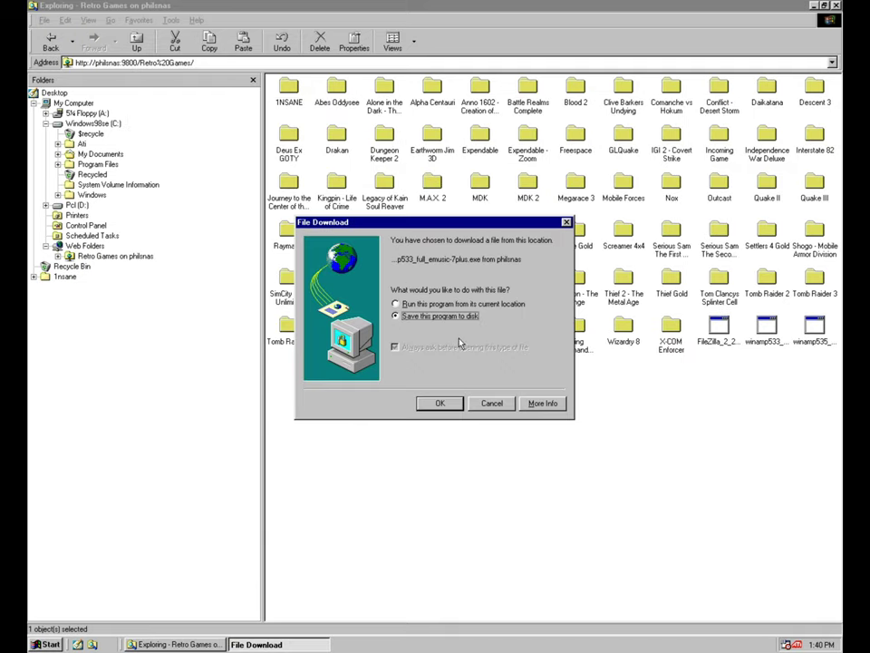
left_click(424, 304)
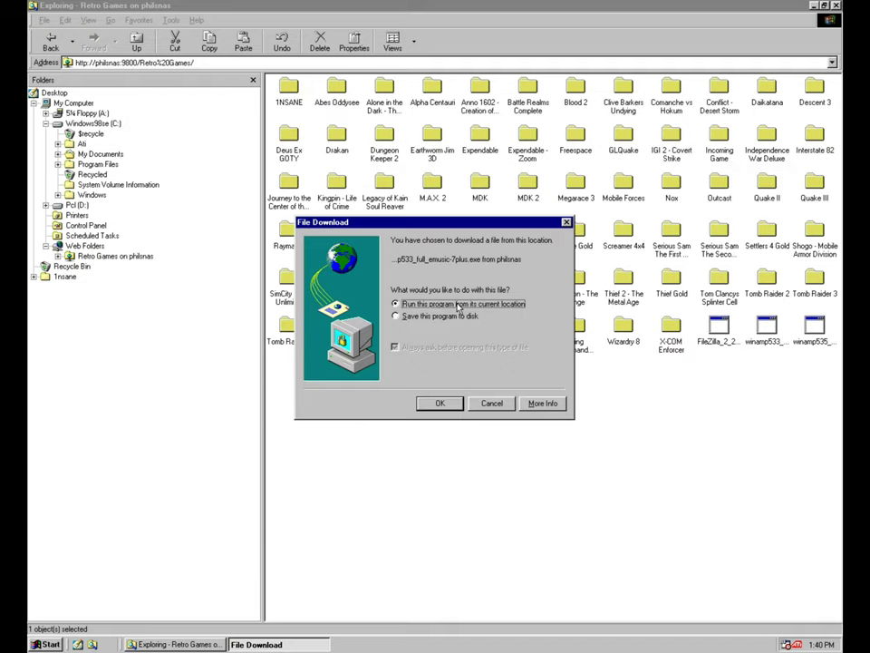
left_click(440, 402)
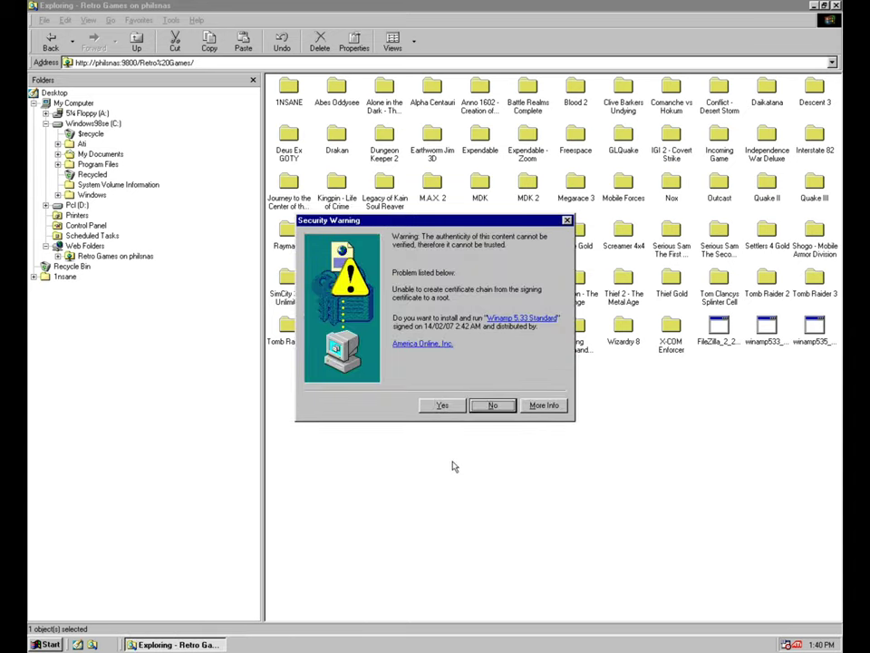
left_click(442, 405)
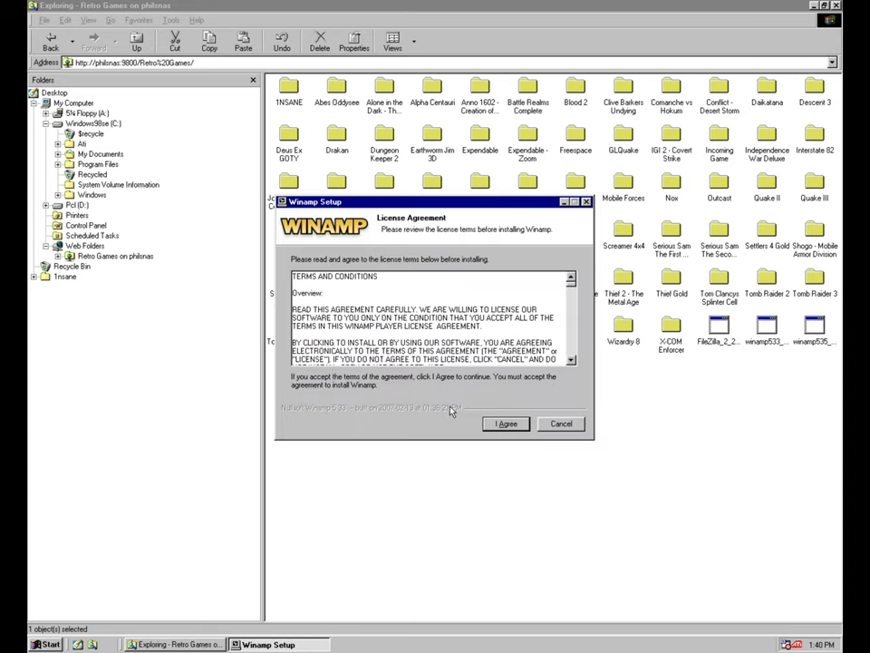
left_click(509, 423)
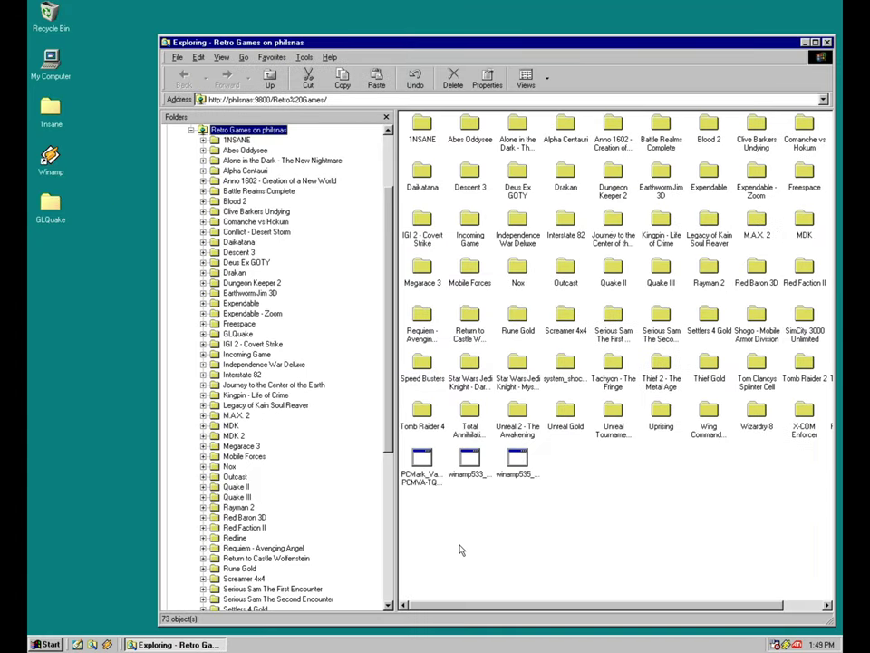
Step: View the properties of the PCMark Vantage installer in the Retro Games web folder
left_click(421, 456)
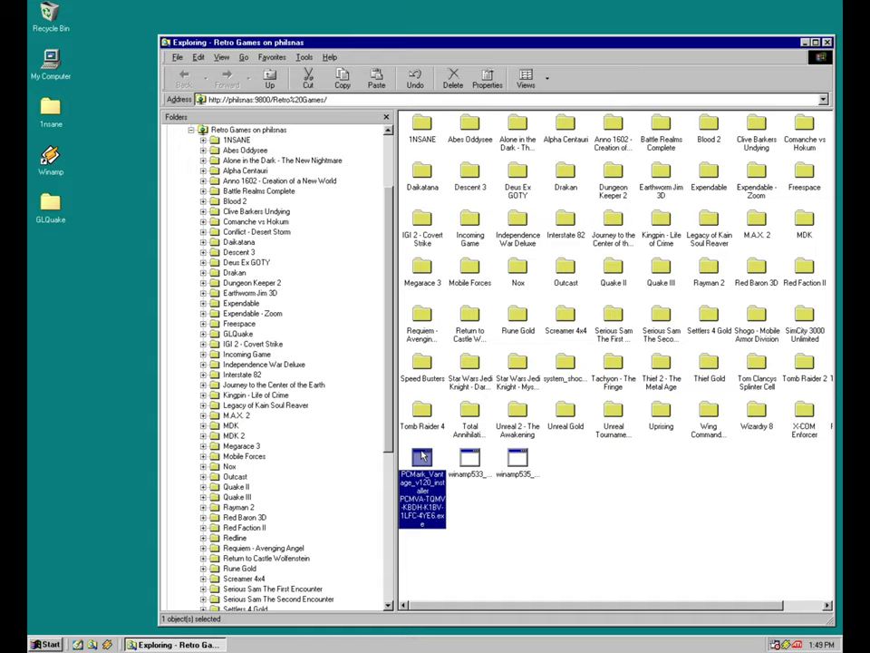
right_click(422, 456)
left_click(418, 590)
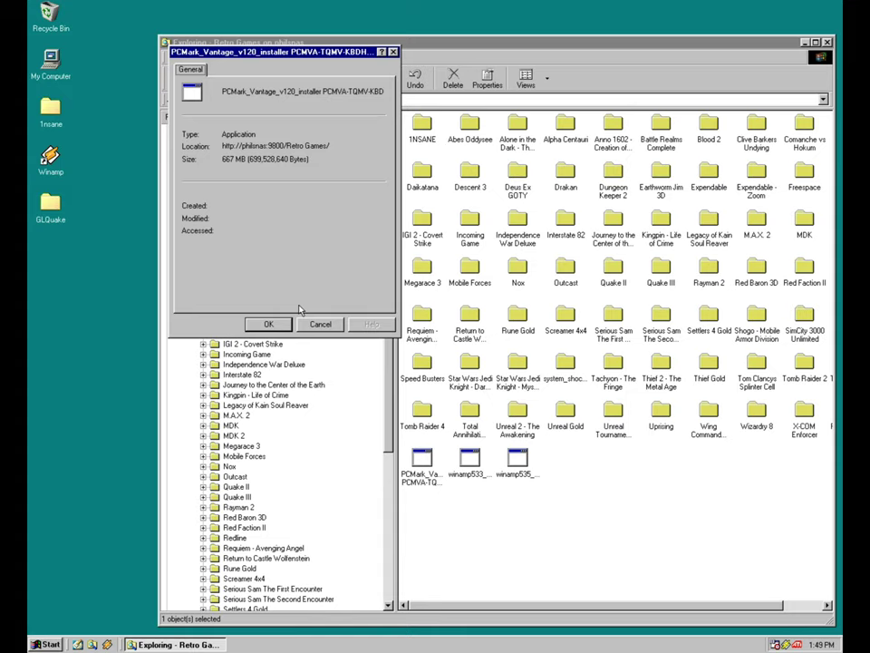
Step: Close the installer's properties and copy the PCMark Vantage installer from the Retro Games web folder to the desktop
left_click(320, 324)
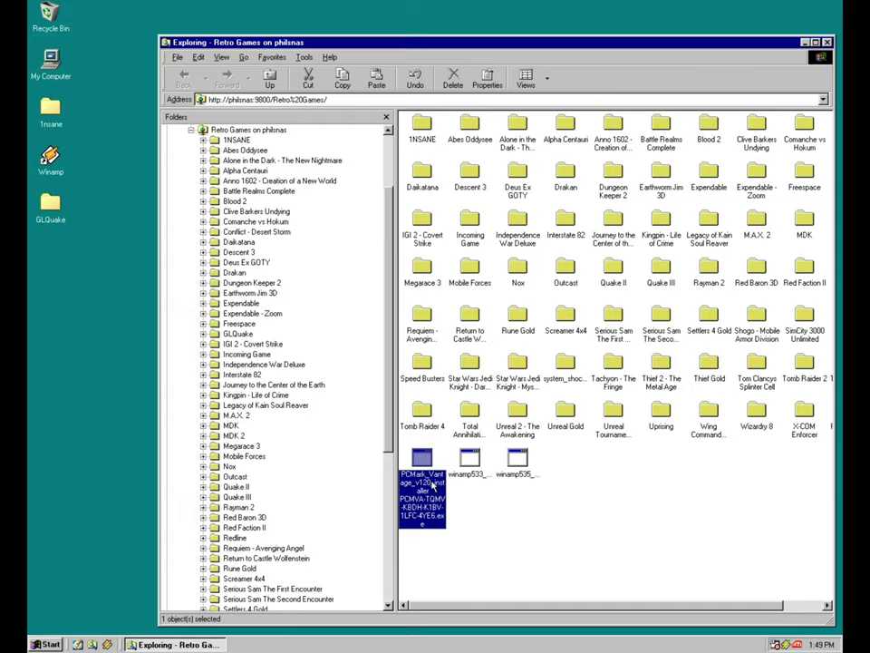
left_click_drag(421, 459, 88, 284)
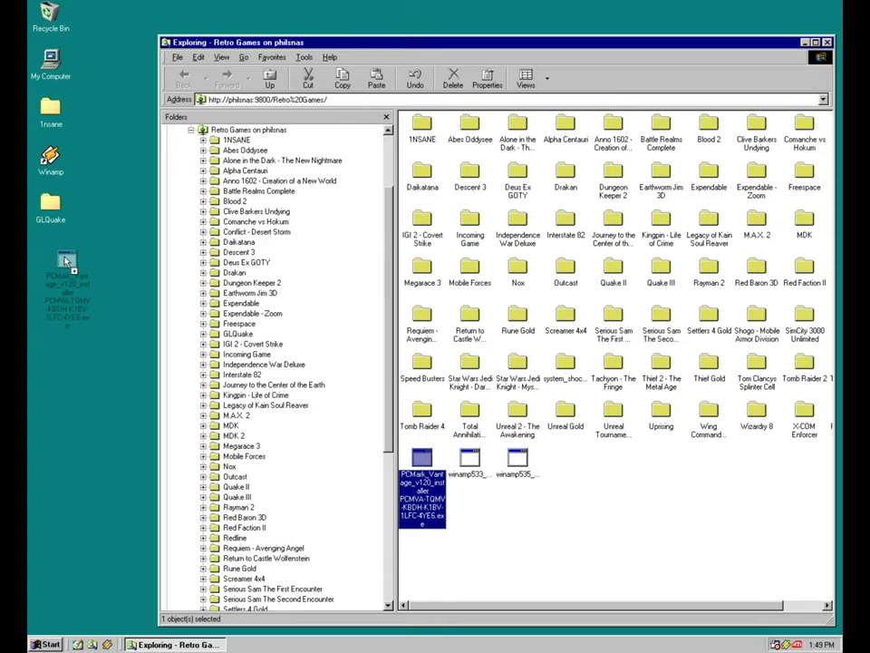
left_click_drag(67, 260, 52, 256)
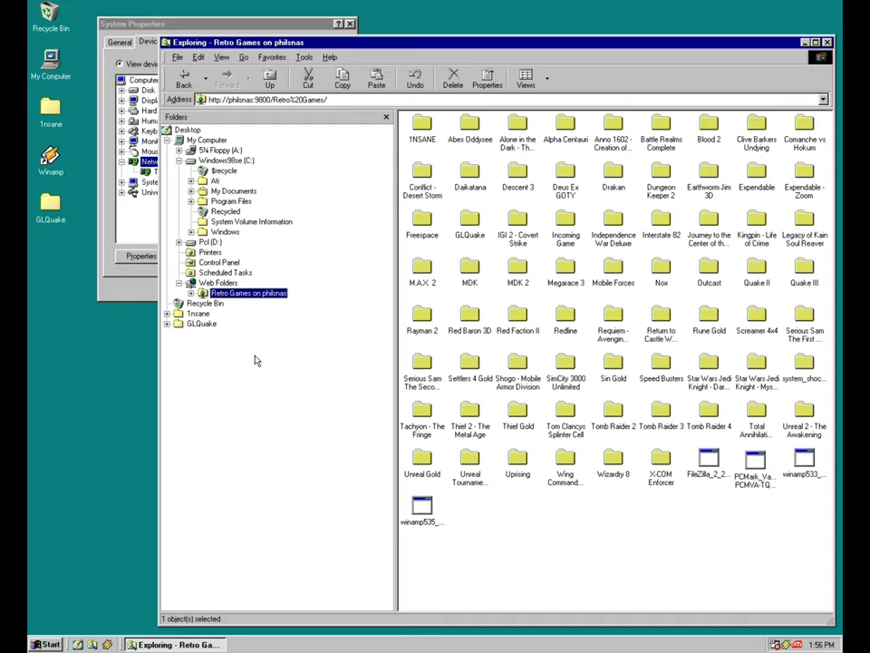
Step: Check the TP-LINK Gigabit PCI Network Adapter in the system's device list and dismiss System Properties
left_click(101, 218)
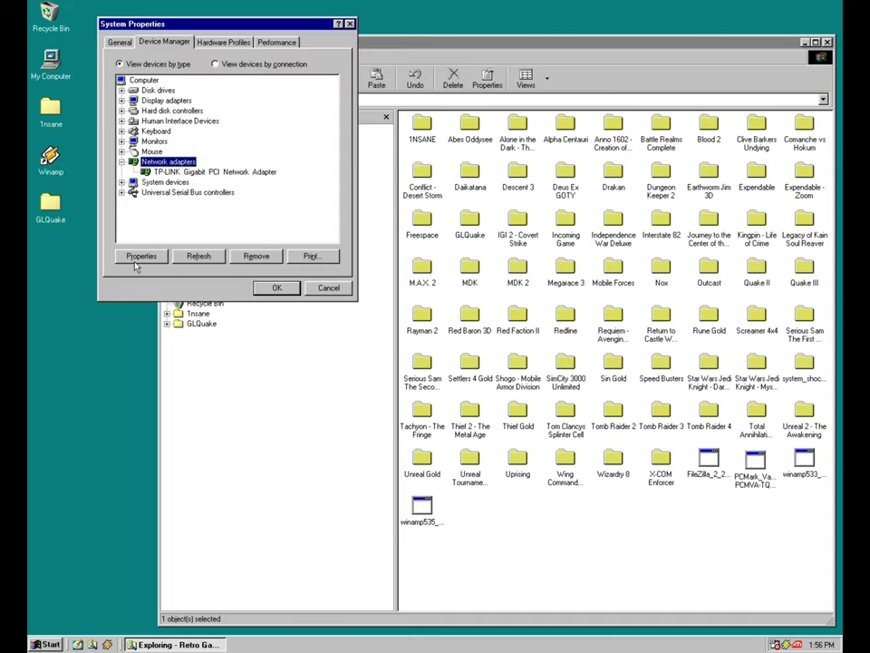
left_click(205, 172)
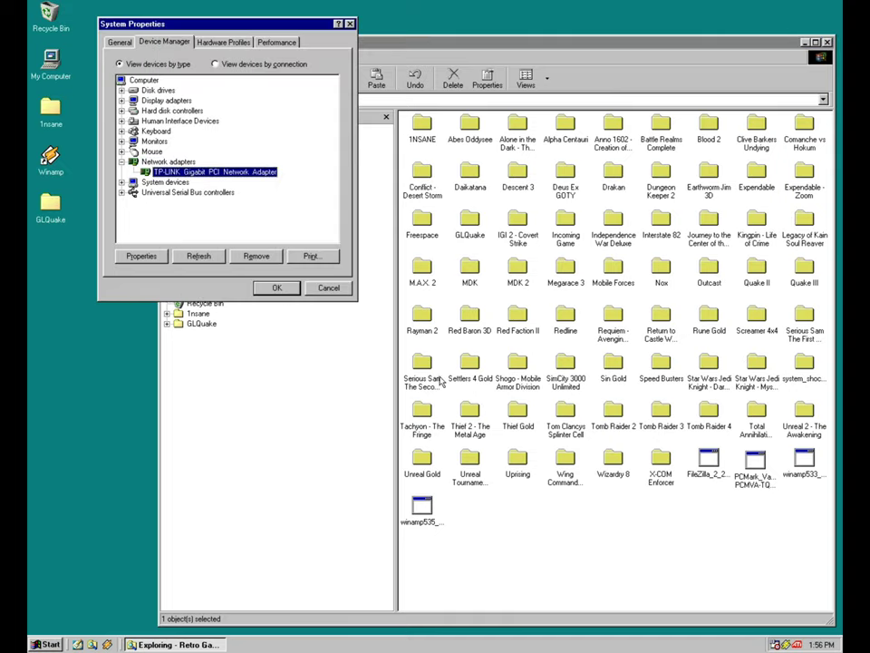
left_click(330, 288)
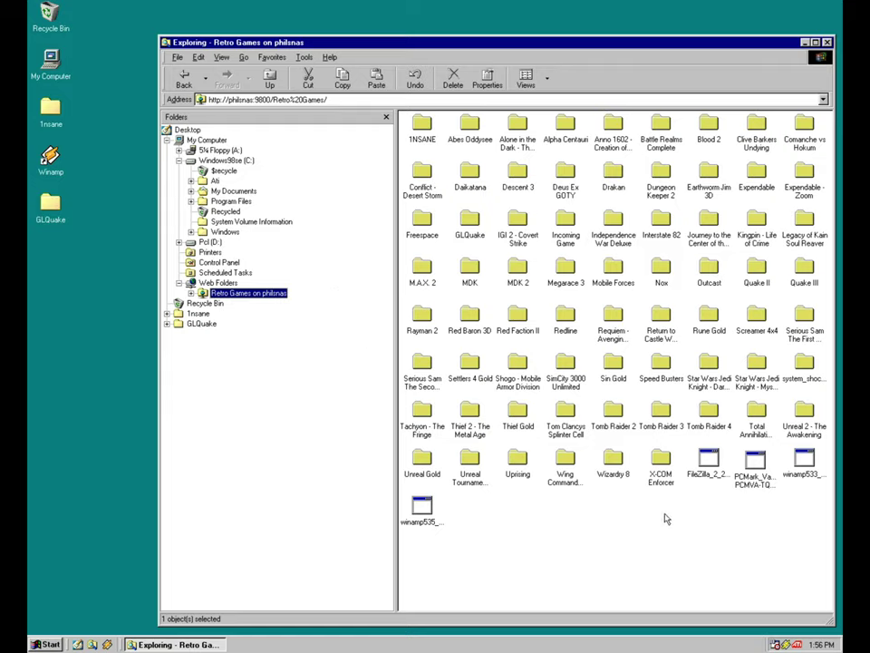
Step: Copy the PCMark Vantage installer from the NAS web folder to the desktop again, using the gigabit network connection
left_click_drag(755, 461, 63, 261)
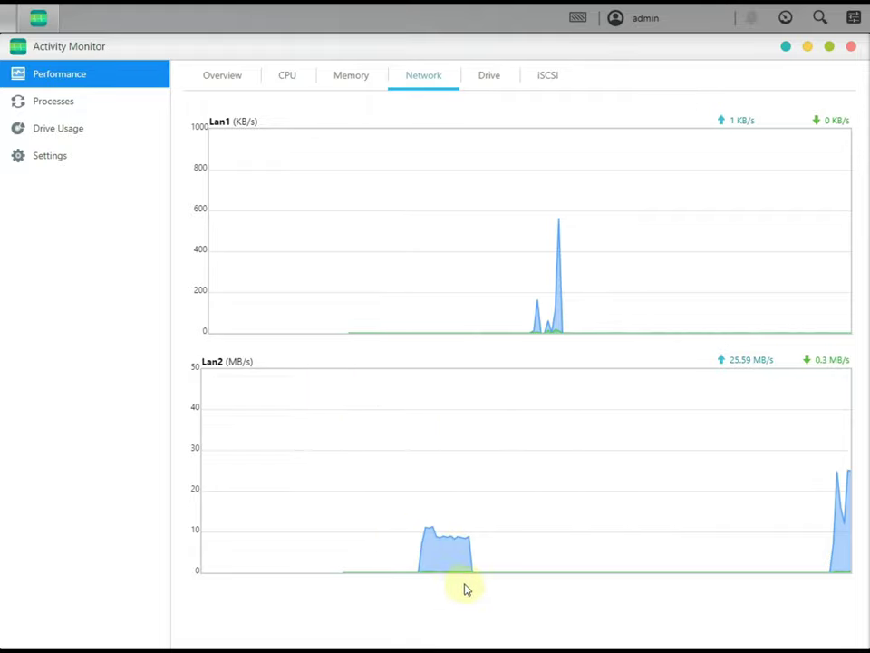
mouse_move(421, 516)
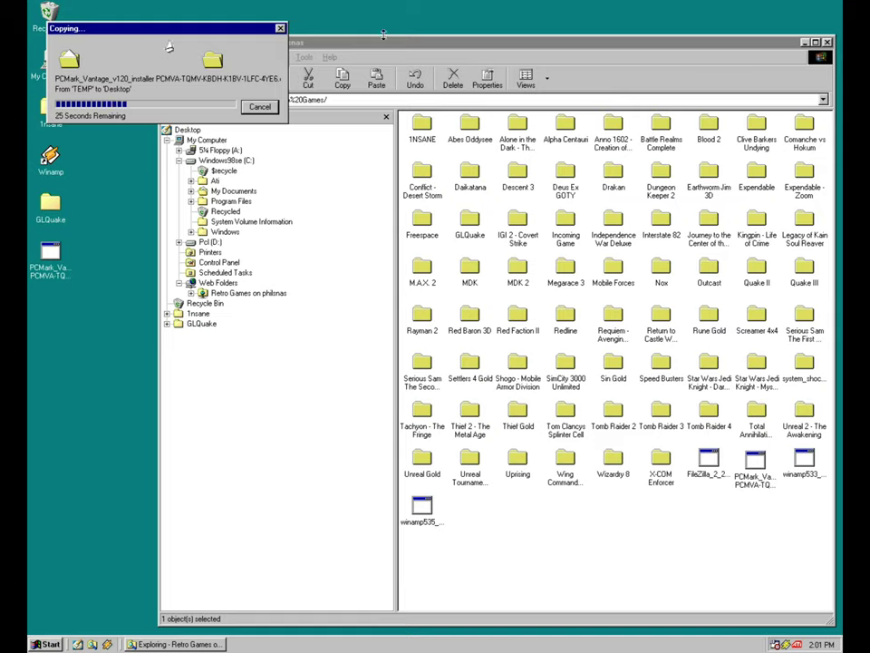
Step: Inspect the cached files in C:\WINDOWS\Temporary Internet Files while the copy runs, and view the Desktop folder's contents once it finishes
left_click(192, 232)
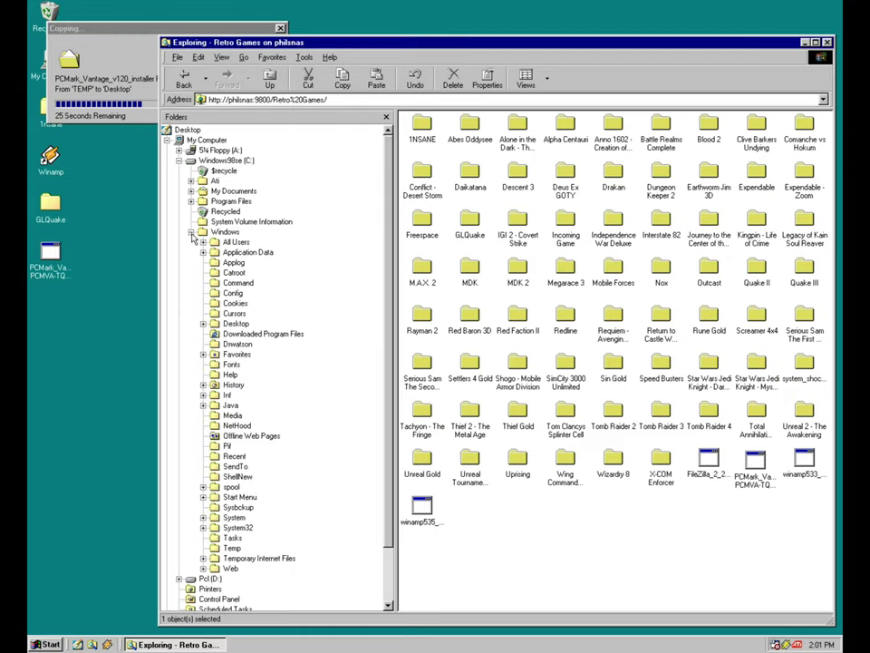
left_click(261, 559)
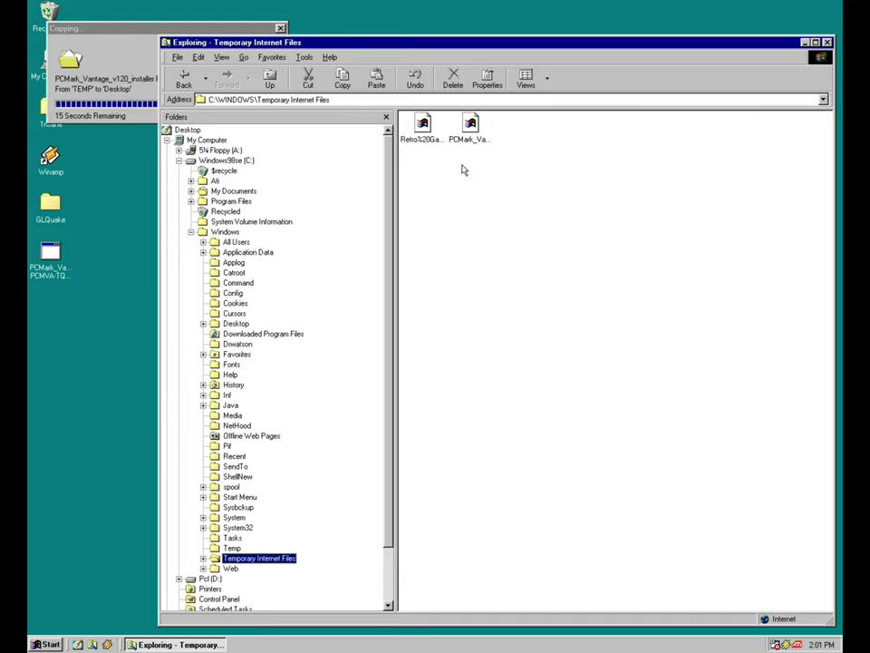
left_click(102, 68)
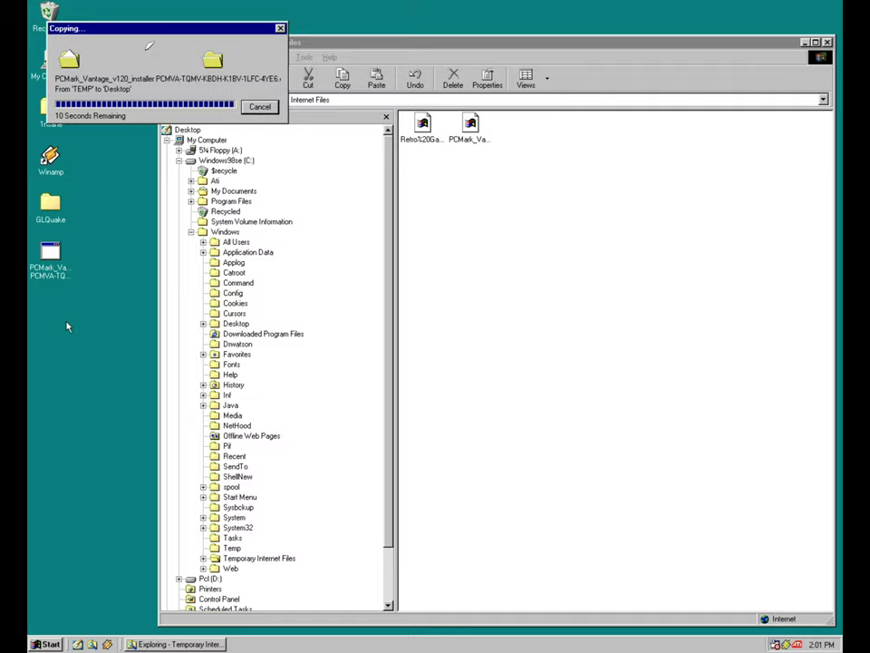
left_click(70, 399)
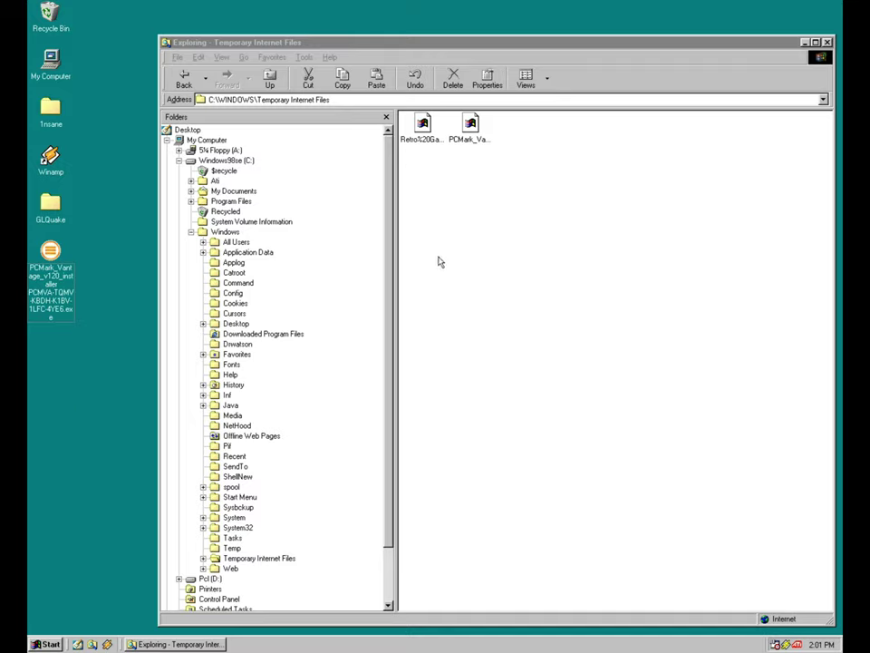
left_click(197, 132)
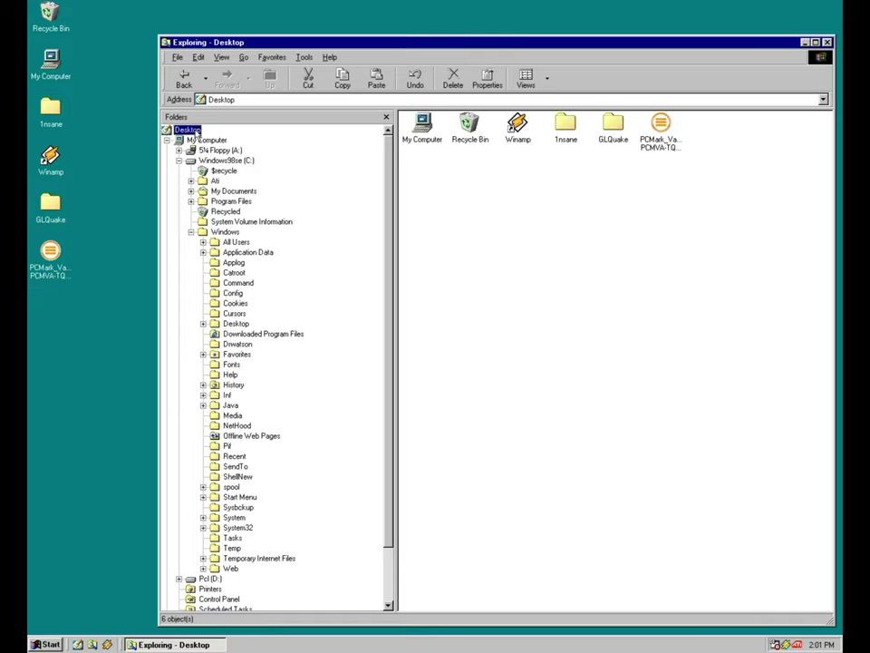